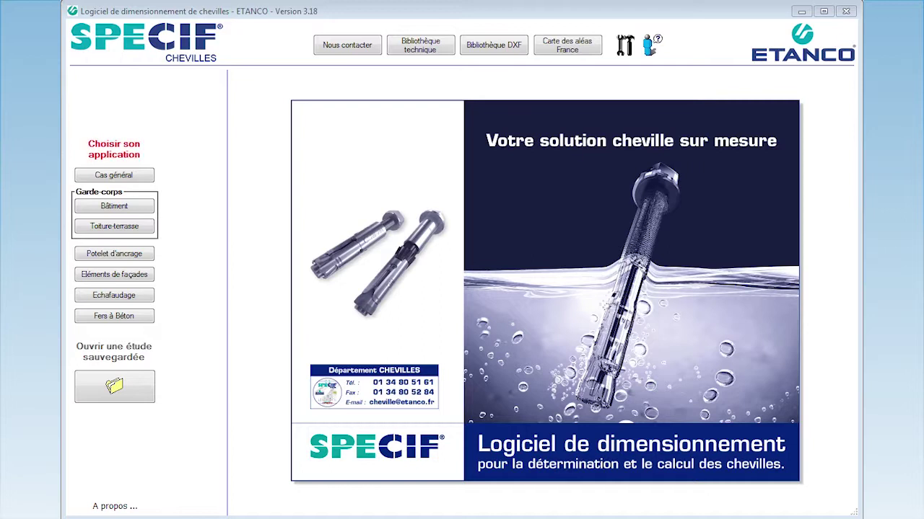
# Start a building guardrail study of type "Par le dessus à la française sur dalle" with concrete quality C20/25
pyautogui.click(138, 174)
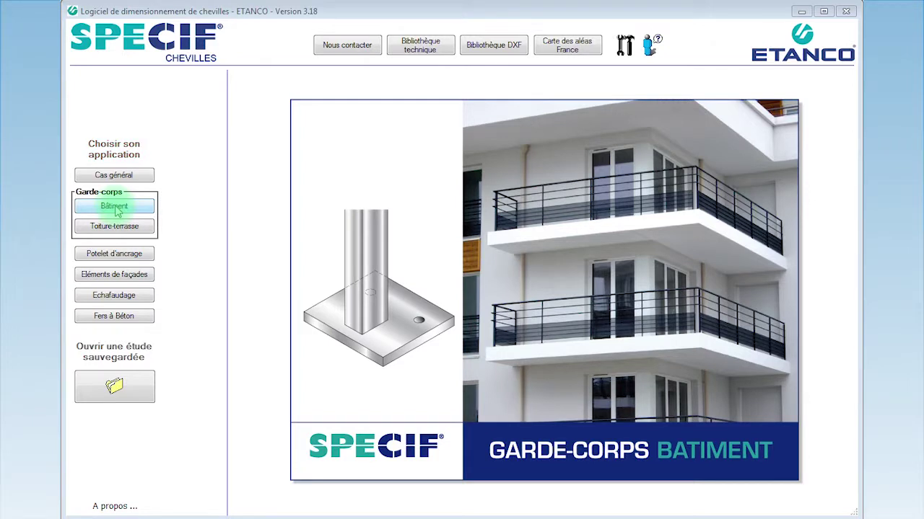
pyautogui.click(115, 208)
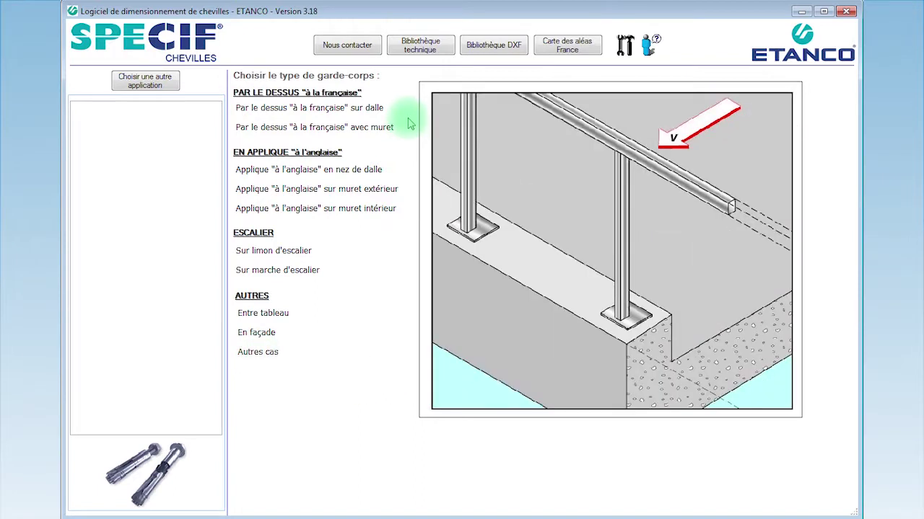
pyautogui.click(323, 114)
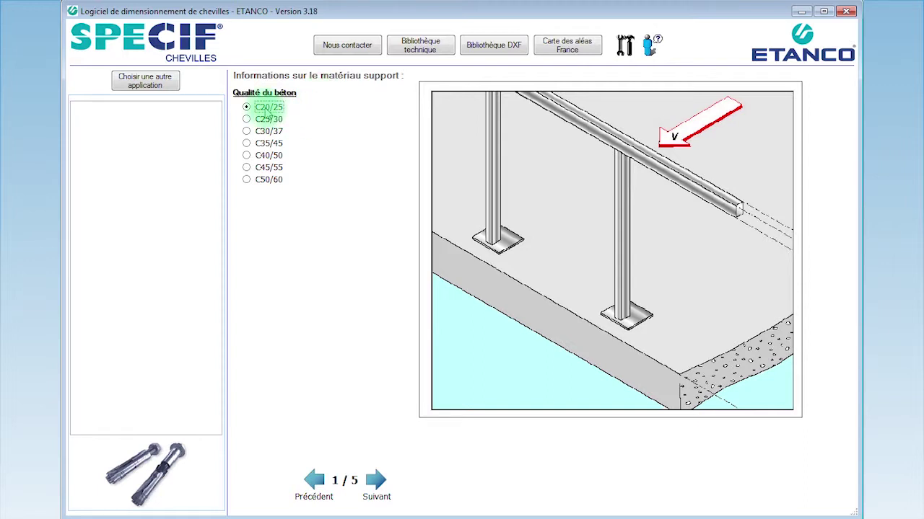
pyautogui.click(375, 482)
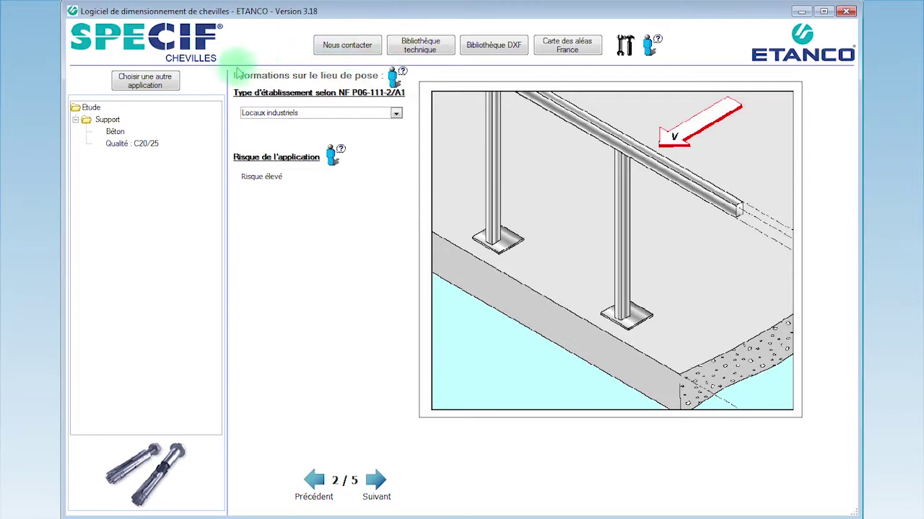
# Set the establishment type of the installation site to "Locaux privés" and continue to the anchor information
pyautogui.click(396, 115)
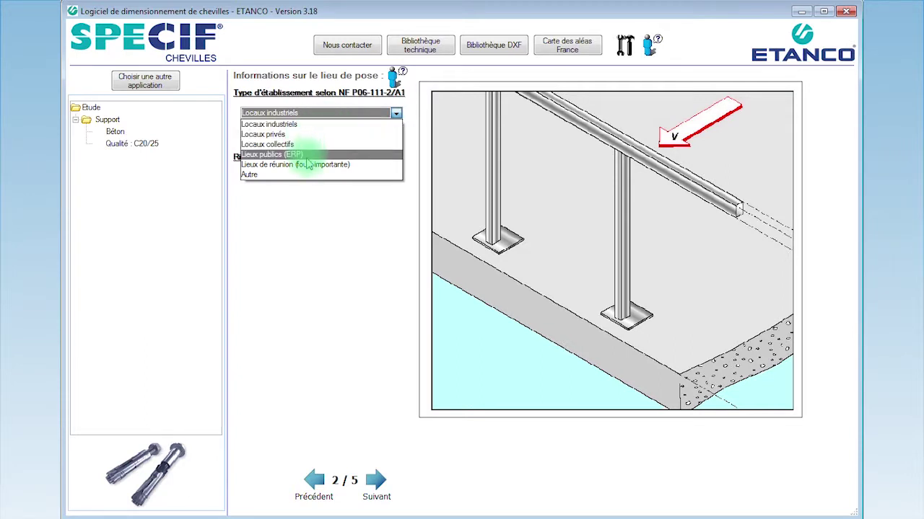
pyautogui.click(276, 134)
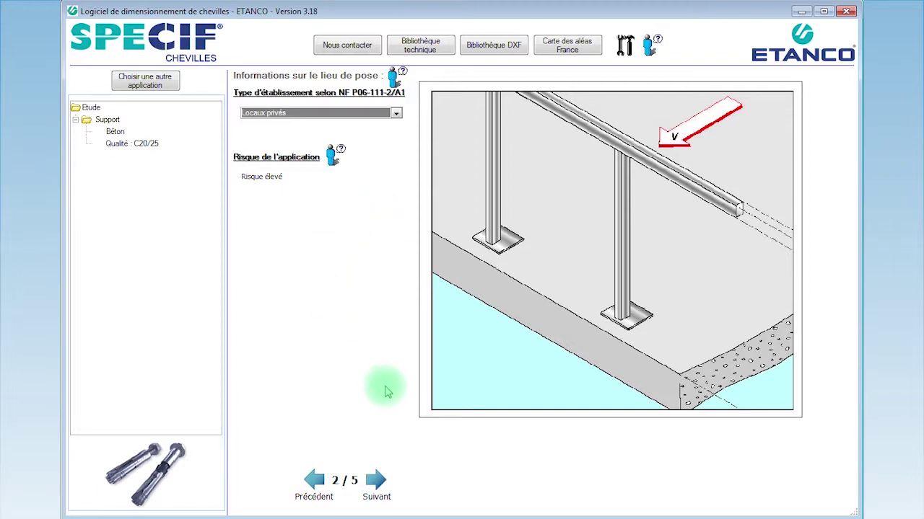
pyautogui.click(377, 482)
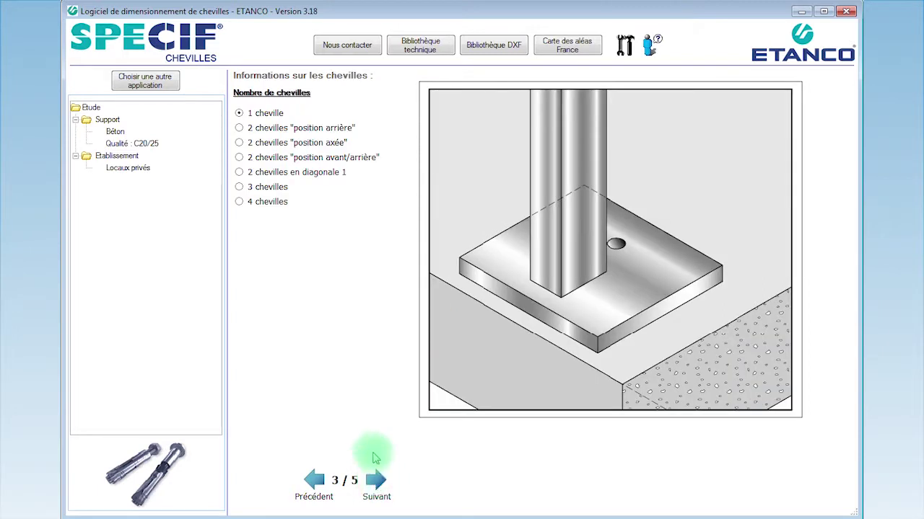
# Preview the available anchor layouts, choose 2 chevilles "position arrière" and continue to the base plate information
pyautogui.click(270, 128)
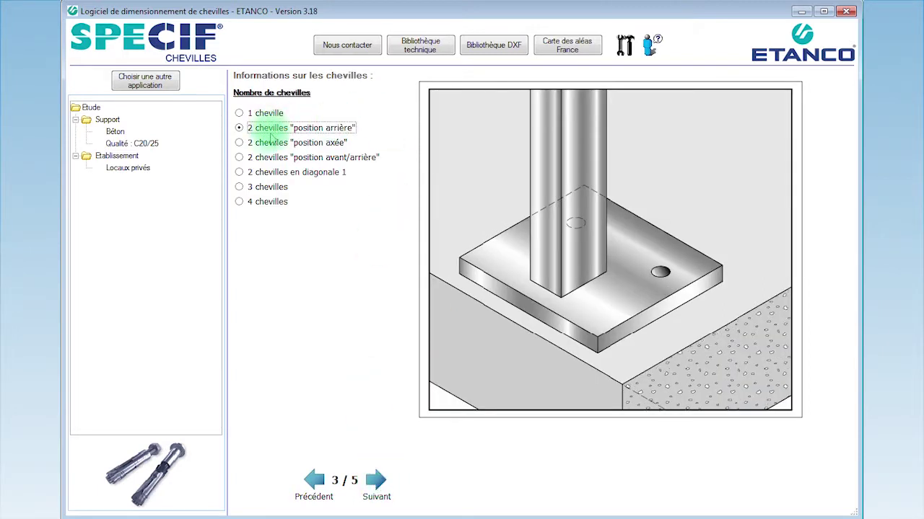
pyautogui.click(270, 143)
pyautogui.click(271, 157)
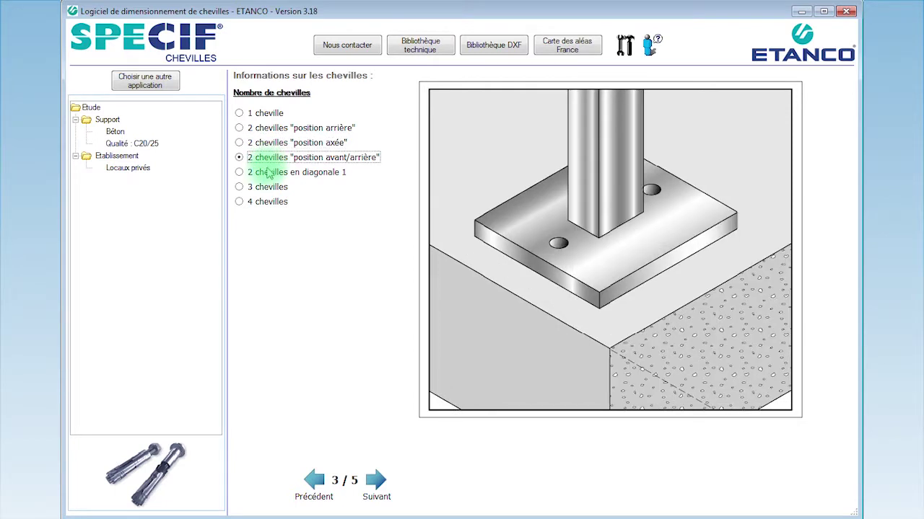
pyautogui.click(264, 173)
pyautogui.click(268, 187)
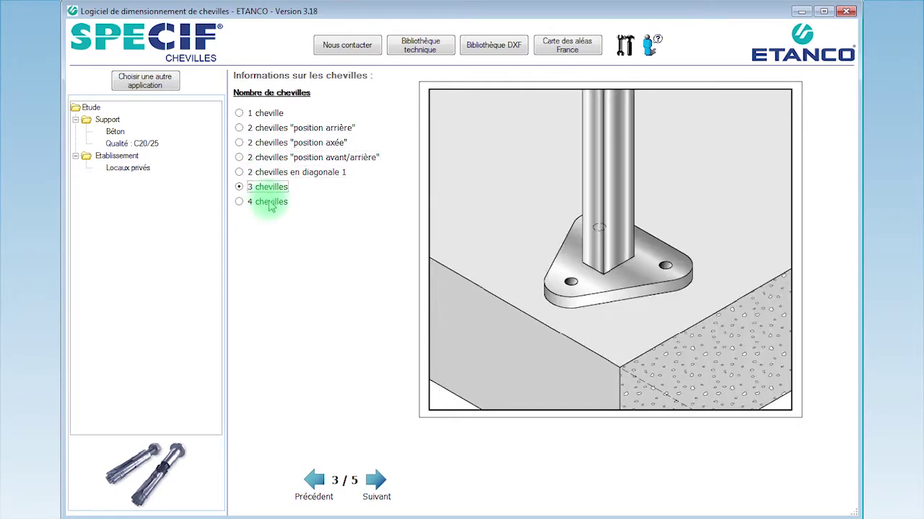
pyautogui.click(269, 203)
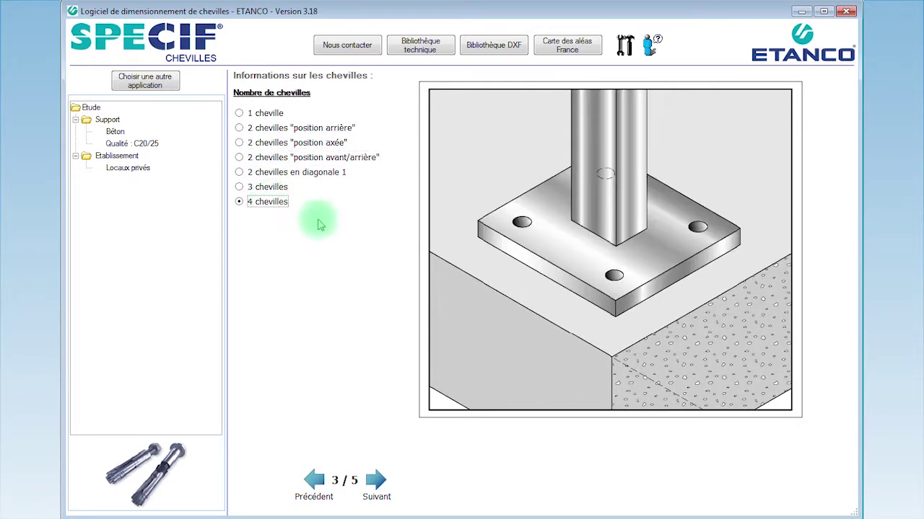
pyautogui.click(253, 130)
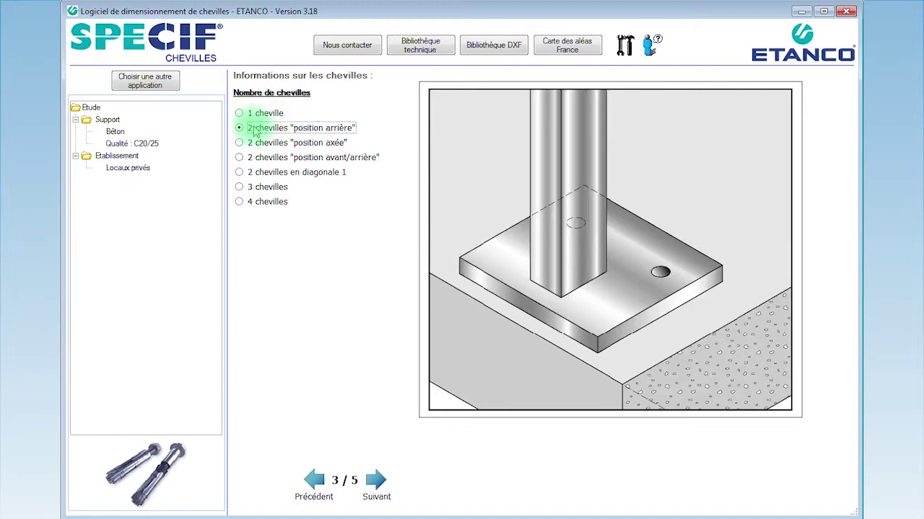
pyautogui.click(376, 482)
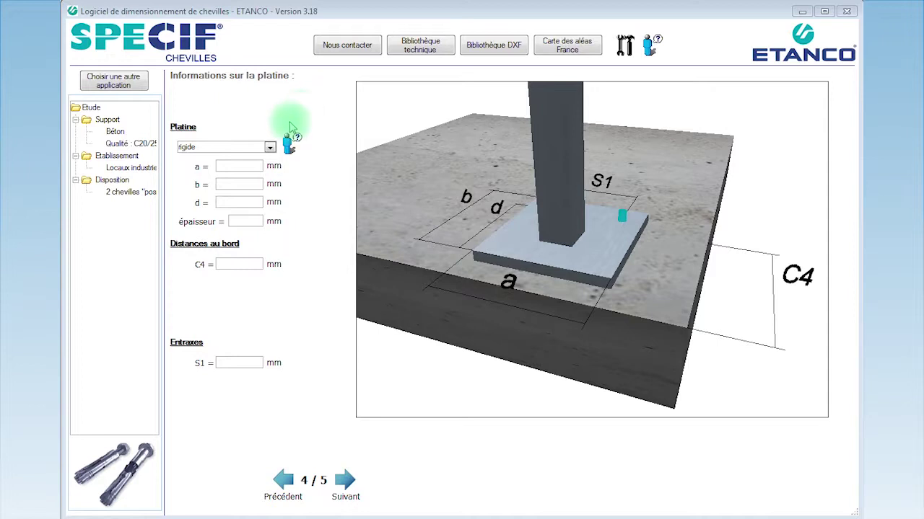
# Define the rigid base plate with a = 150 mm, b = 150 mm, d = 90 mm and a thickness of 10 mm
pyautogui.click(244, 164)
pyautogui.write('150')
pyautogui.click(249, 184)
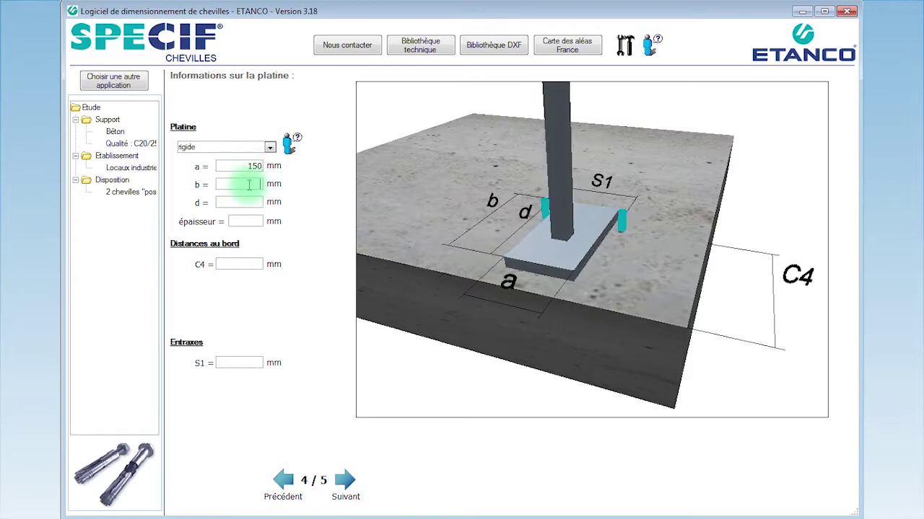
pyautogui.write('150')
pyautogui.press('Tab')
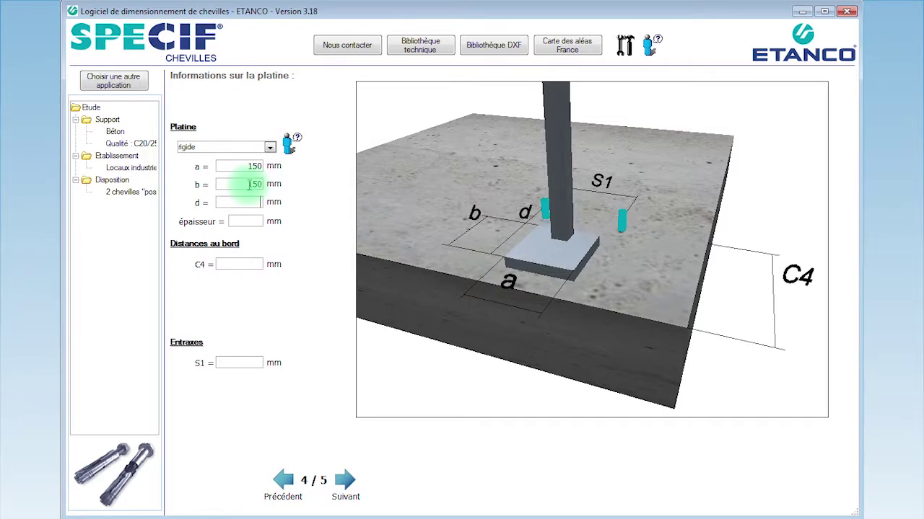
pyautogui.write('90')
pyautogui.press('Tab')
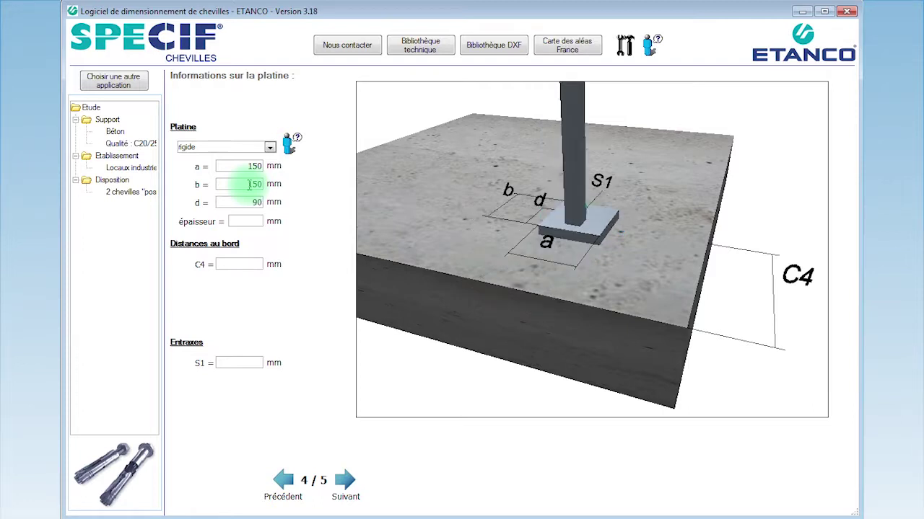
pyautogui.write('10')
pyautogui.press('Tab')
# Set the edge distance C4 to 120 mm and the anchor spacing S1 to 70 mm, and continue to the guardrail information
pyautogui.write('120')
pyautogui.press('Tab')
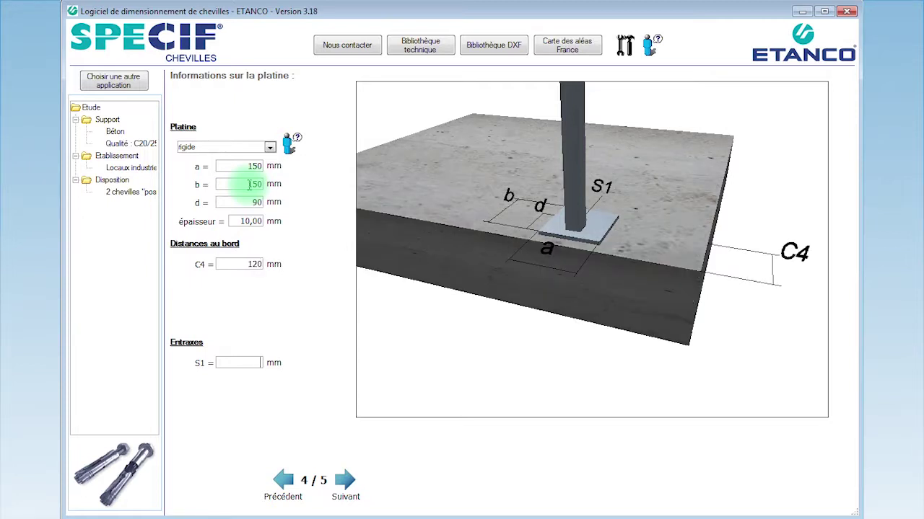
pyautogui.write('70')
pyautogui.press('Tab')
pyautogui.click(346, 481)
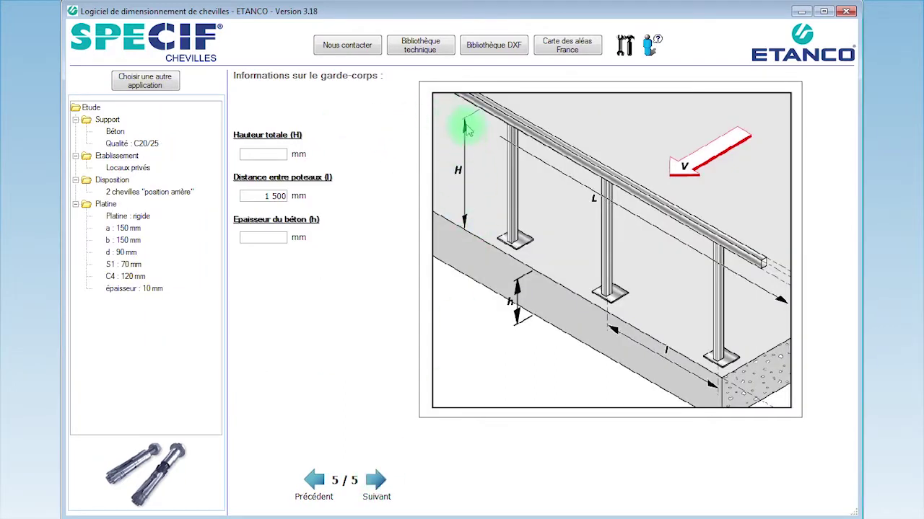
# Set the guardrail height to 1100 mm, post spacing to 1000 mm and concrete thickness to 200 mm, and generate the anchor solutions
pyautogui.click(282, 153)
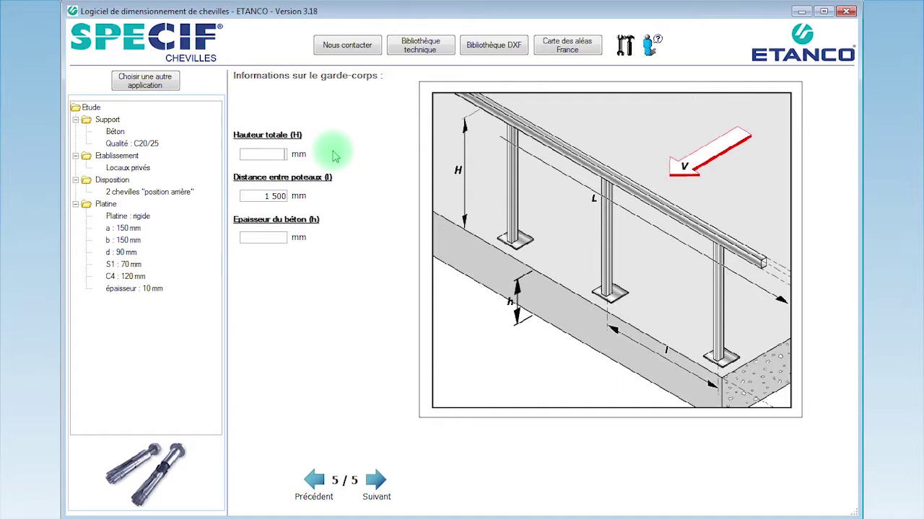
pyautogui.write('00')
pyautogui.press('Tab')
pyautogui.write('1000')
pyautogui.press('Tab')
pyautogui.write('200')
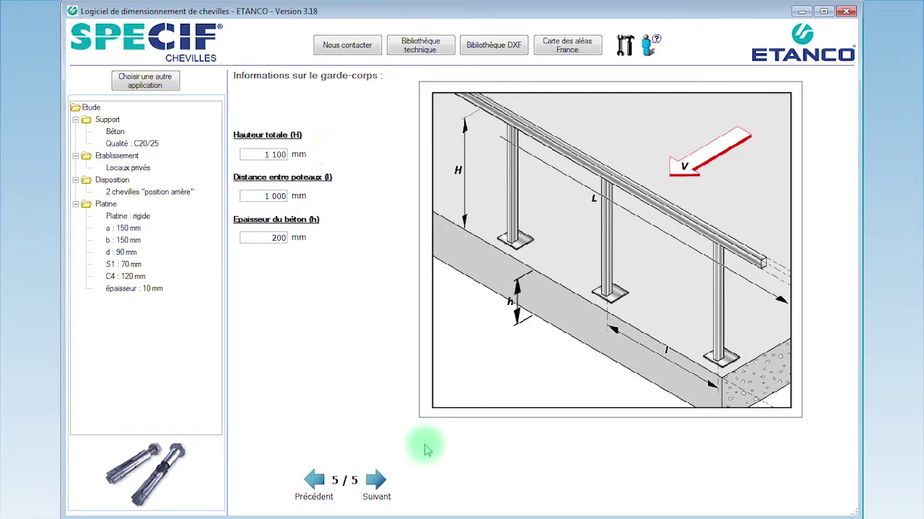
pyautogui.click(374, 489)
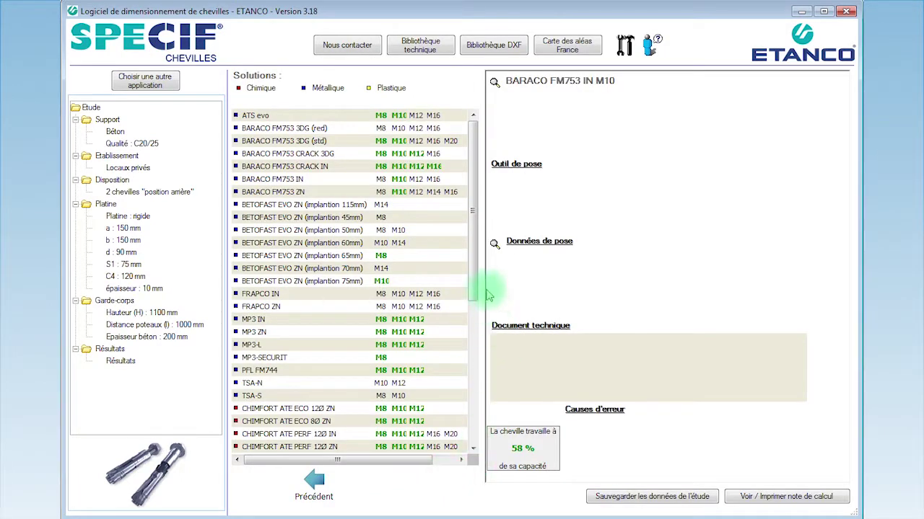
# Compare the M8 and M10 sizes of the BARACO FM753 IN anchor in the solutions list
pyautogui.click(383, 179)
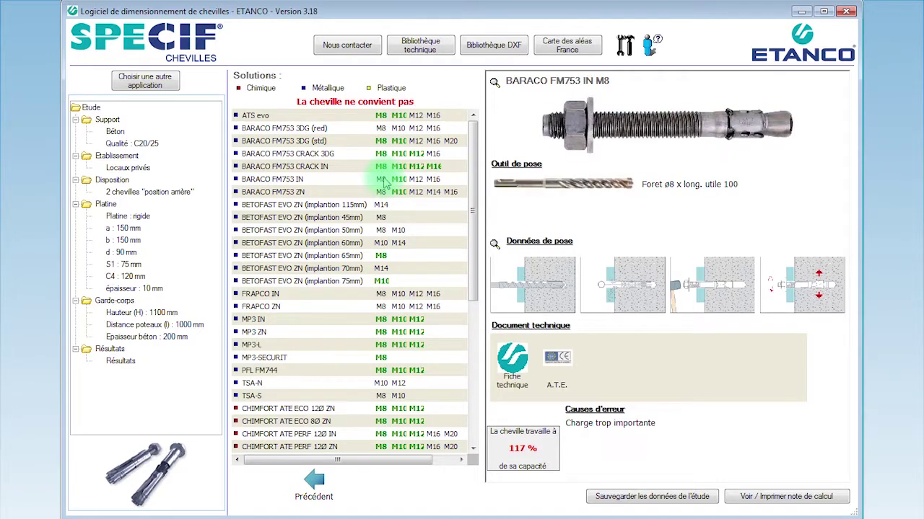
pyautogui.click(398, 179)
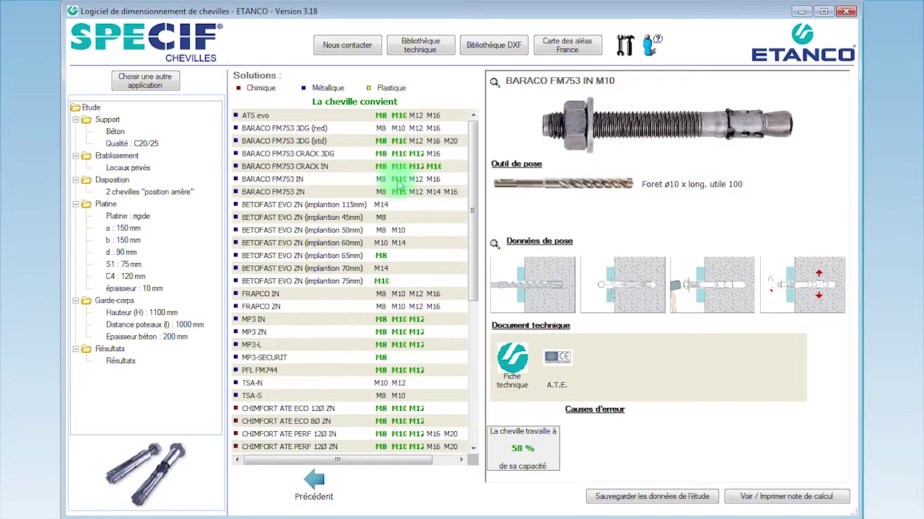
pyautogui.click(381, 180)
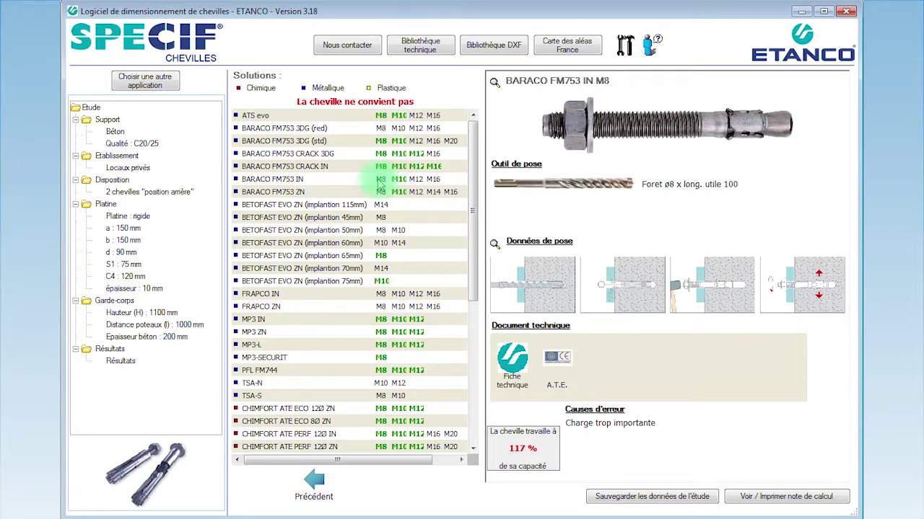
pyautogui.click(398, 181)
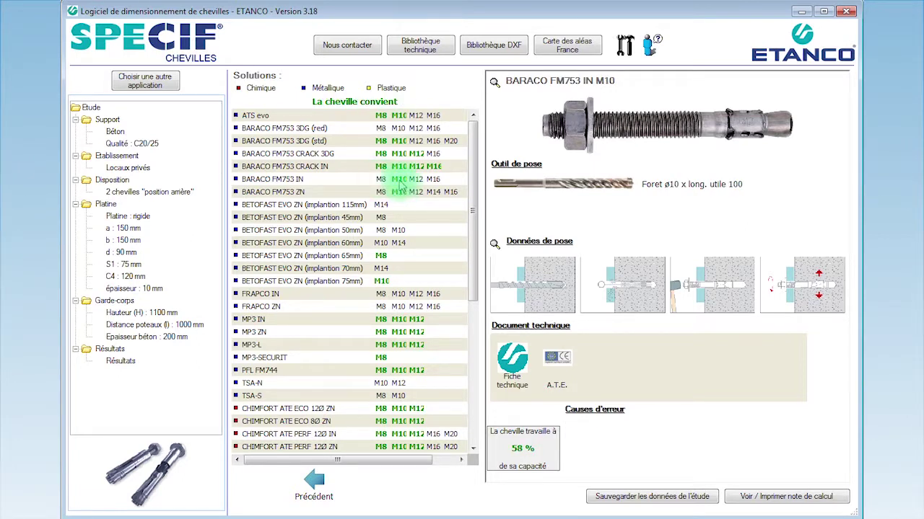
pyautogui.click(381, 180)
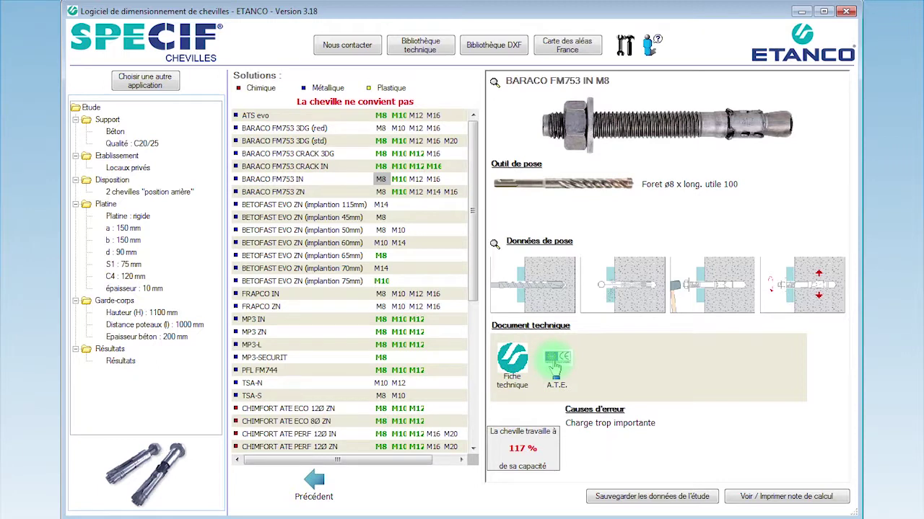
pyautogui.click(398, 180)
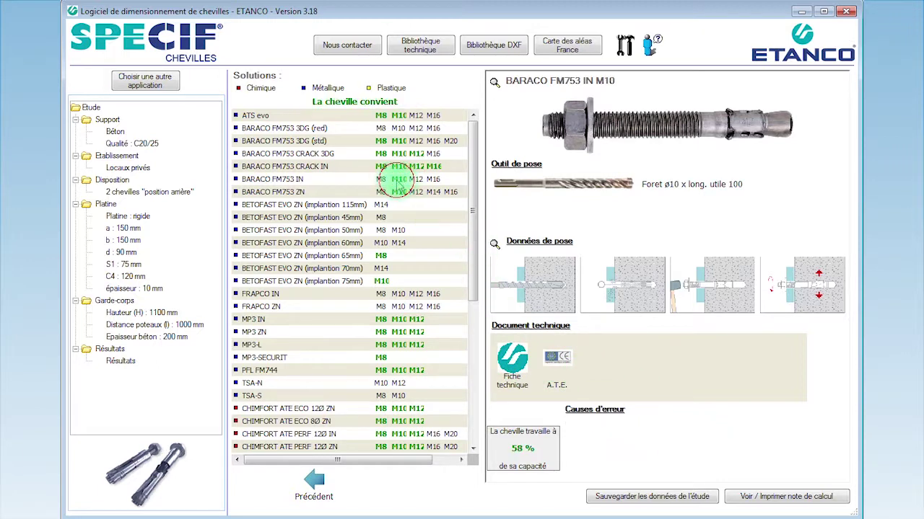
# Check the BARACO FM753 ZN M10 anchor, and select BARACO FM753 IN M10 as the solution
pyautogui.click(398, 191)
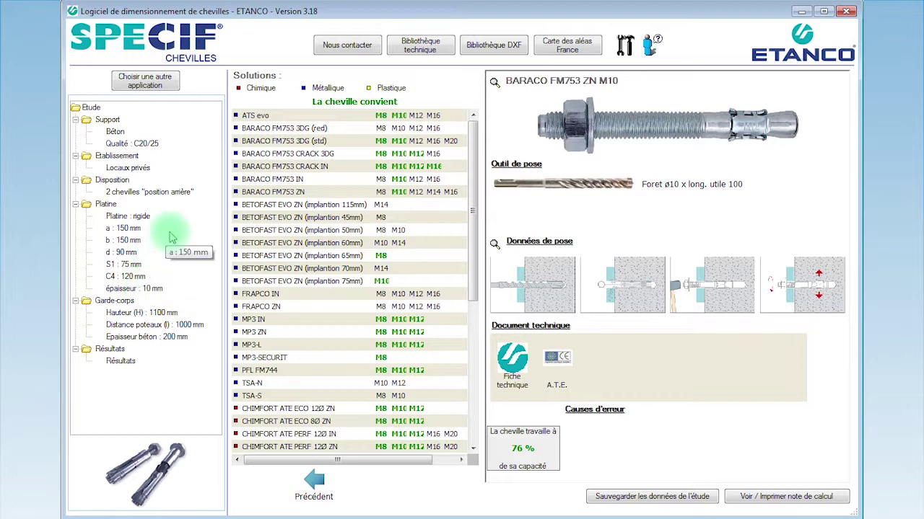
pyautogui.click(450, 447)
pyautogui.click(401, 180)
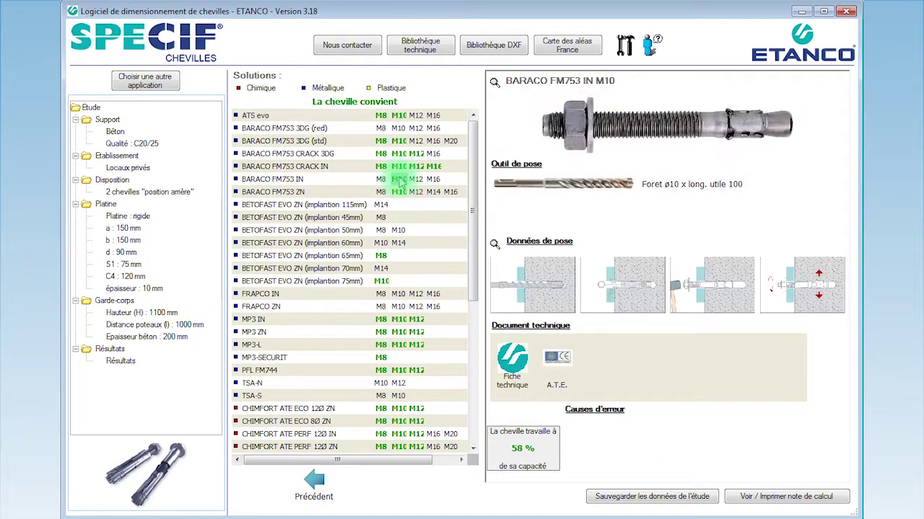
# Save the study data in the Documents folder under the file name sav3
pyautogui.click(674, 498)
pyautogui.click(279, 270)
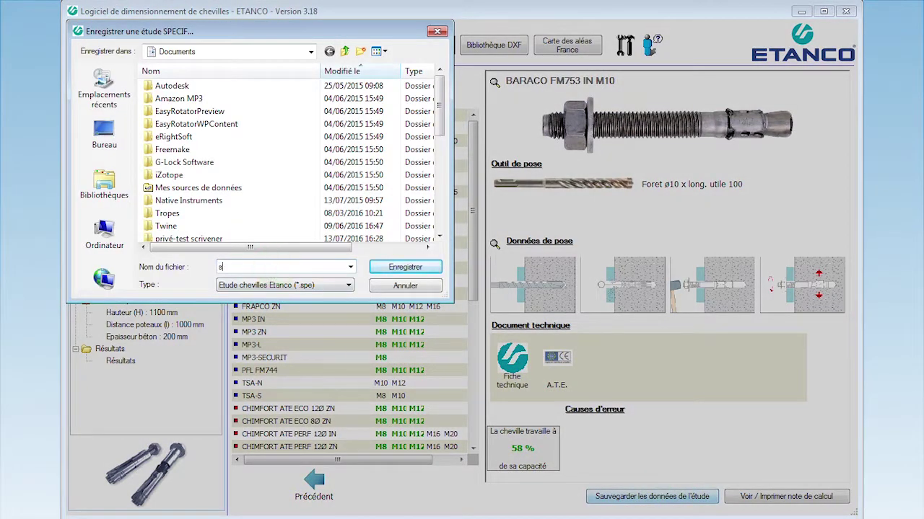
pyautogui.write('sav3')
pyautogui.press('Return')
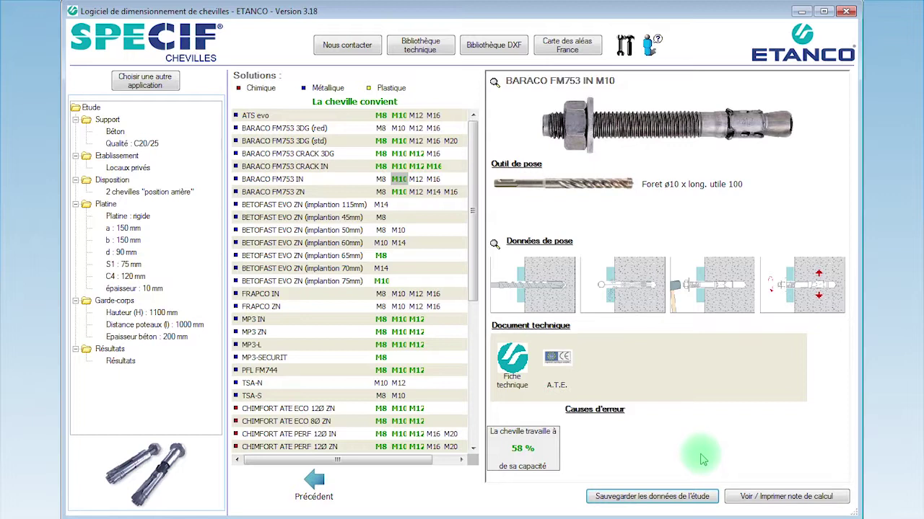
# Set up a Synthétique calculation note for the chosen anchor, include the site information and enter the responsible person's name
pyautogui.click(759, 496)
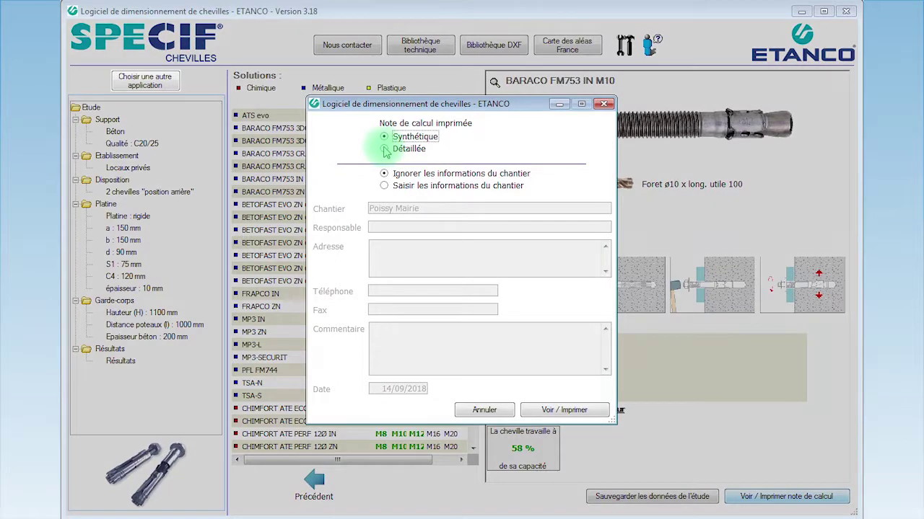
pyautogui.click(385, 149)
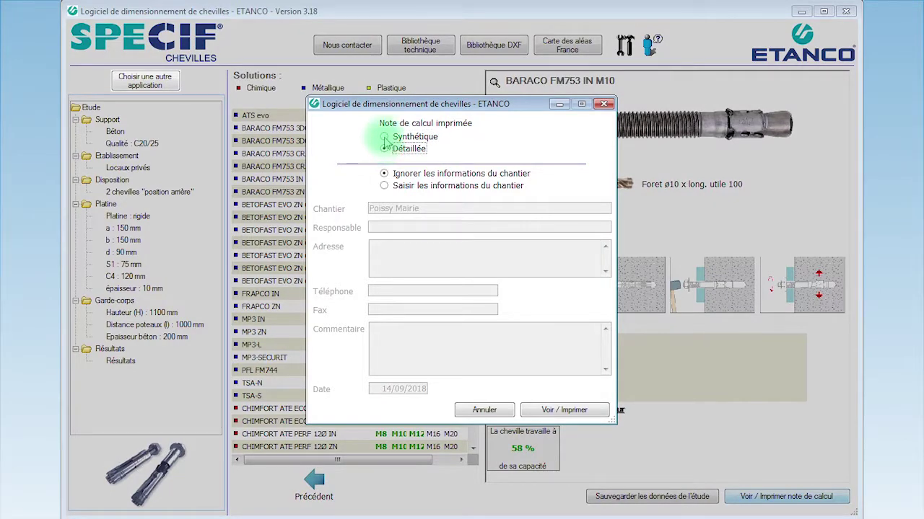
pyautogui.click(385, 186)
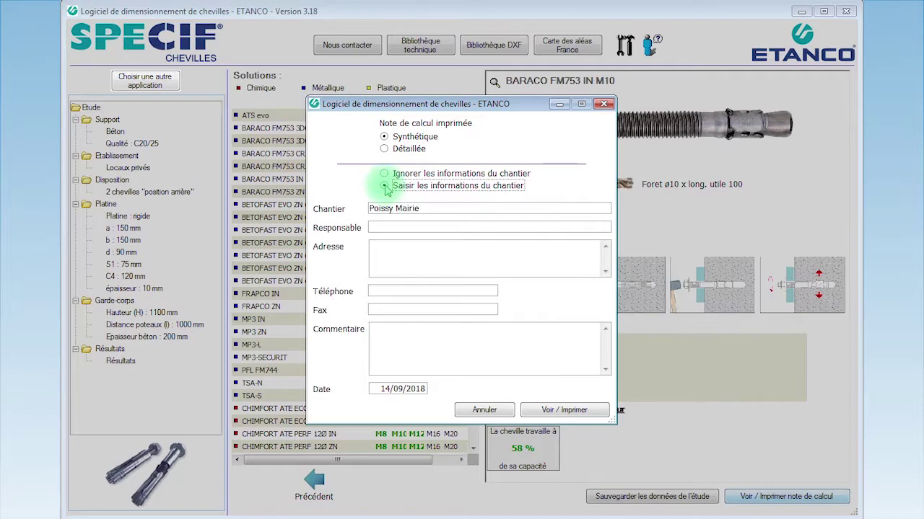
pyautogui.click(429, 226)
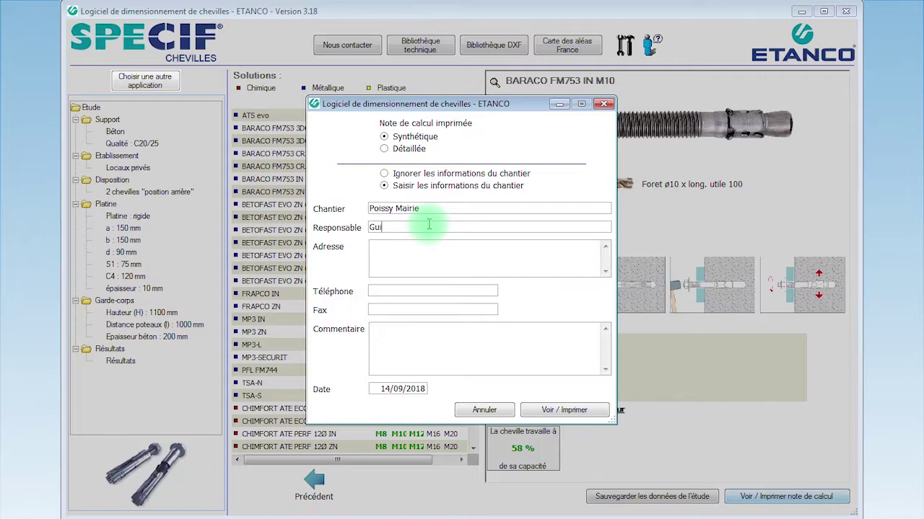
pyautogui.write('Guillotel')
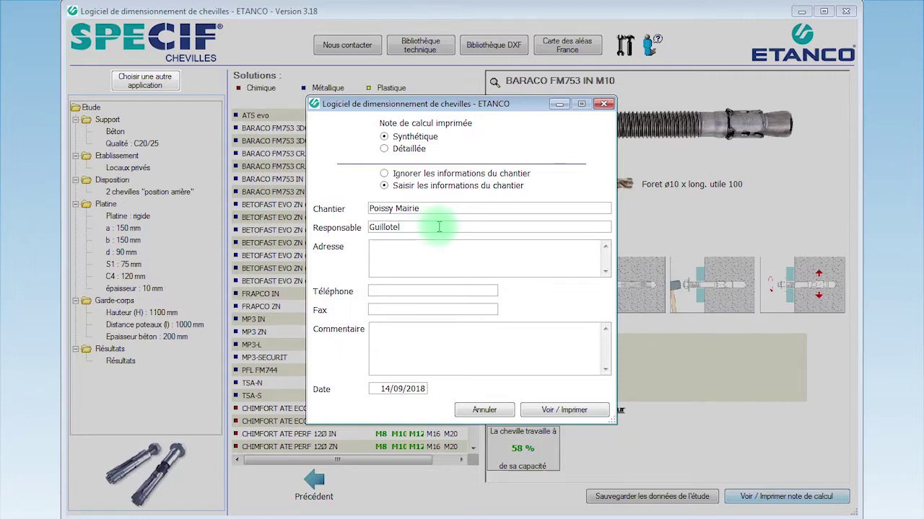
# Generate the calculation note and review its assumptions, the anchor verification on page 2 and the 3D representation on page 3
pyautogui.click(553, 411)
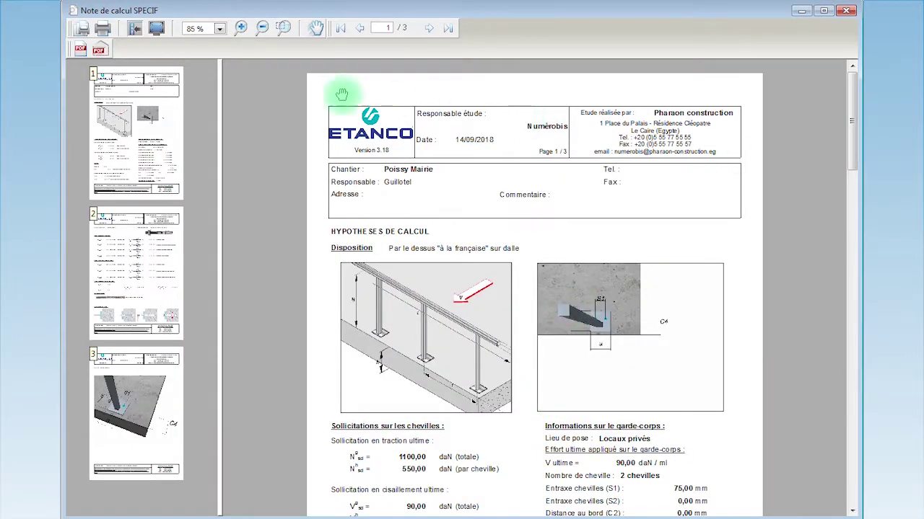
pyautogui.moveTo(851, 116); pyautogui.dragTo(850, 271)
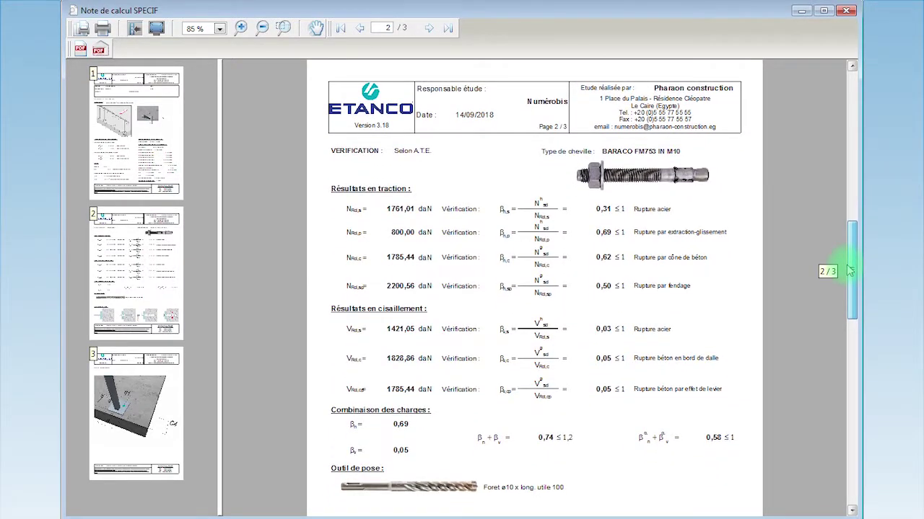
pyautogui.moveTo(850, 270); pyautogui.dragTo(857, 427)
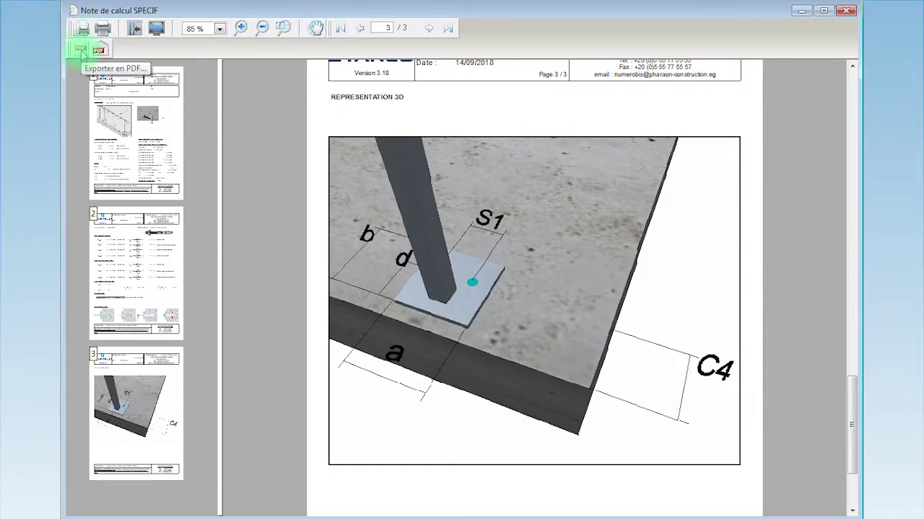
# Close the calculation note without printing the associated technical sheets, and return to the choice of application
pyautogui.click(846, 12)
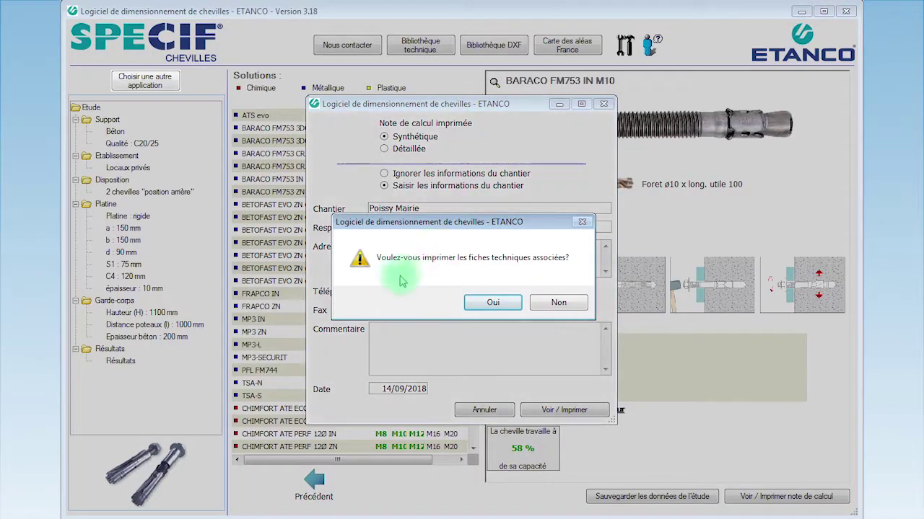
pyautogui.click(559, 304)
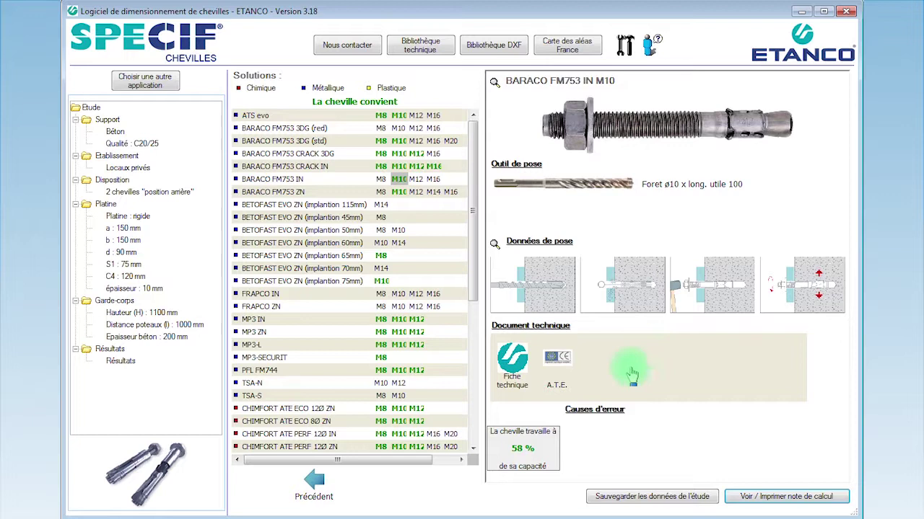
pyautogui.click(145, 85)
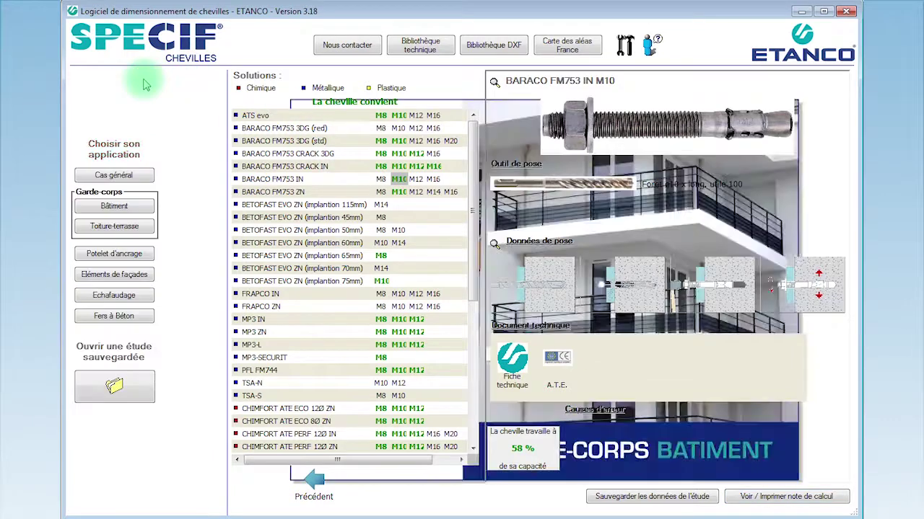